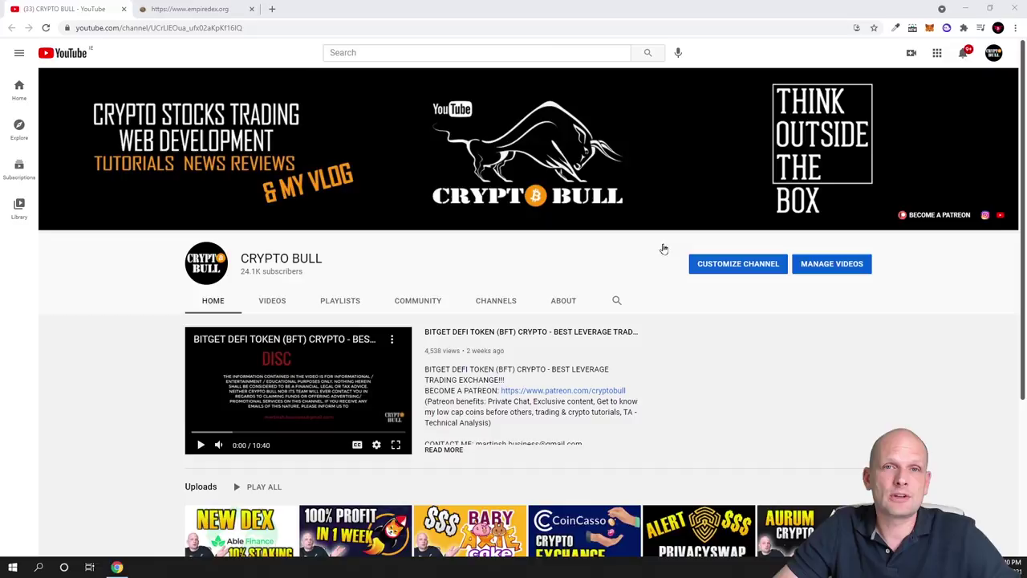
- Switch to the empiredex.org tab and then back to the Crypto Bull YouTube channel
{"action": "left_click", "coordinate": [187, 8]}
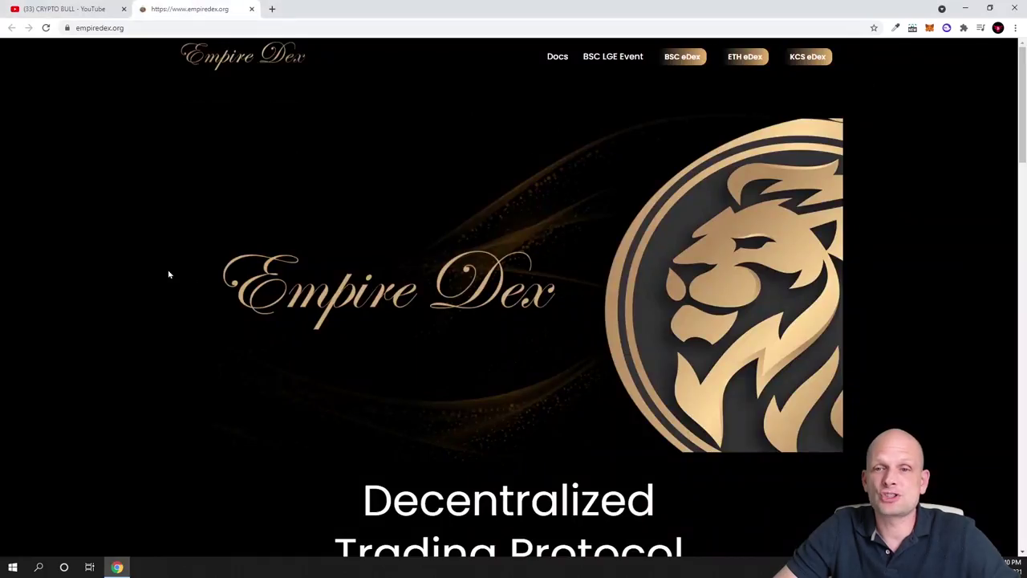
{"action": "left_click", "coordinate": [95, 5]}
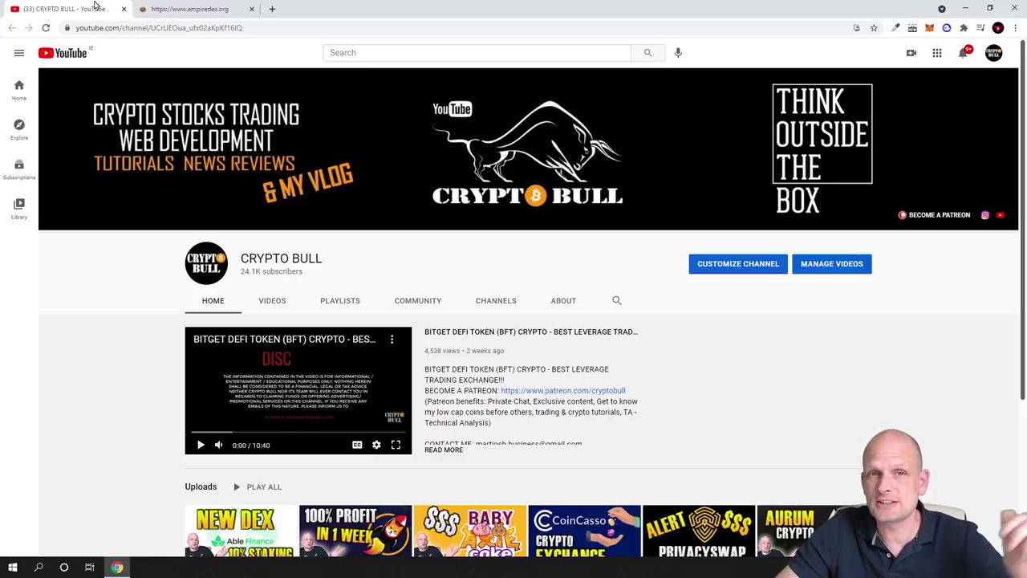
{"action": "left_click", "coordinate": [165, 8]}
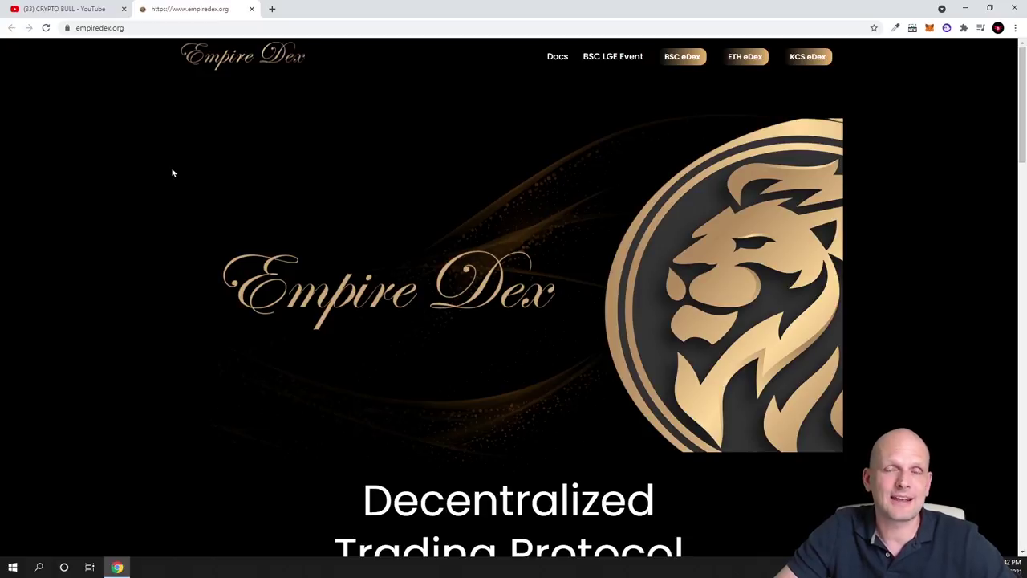
- Browse the Empire Dex homepage intro, the $TBC+ stats and the protocol ecosystem section
{"action": "scroll", "coordinate": [172, 173], "scroll_direction": "down", "scroll_amount": 1}
{"action": "scroll", "coordinate": [172, 173], "scroll_direction": "down", "scroll_amount": 2}
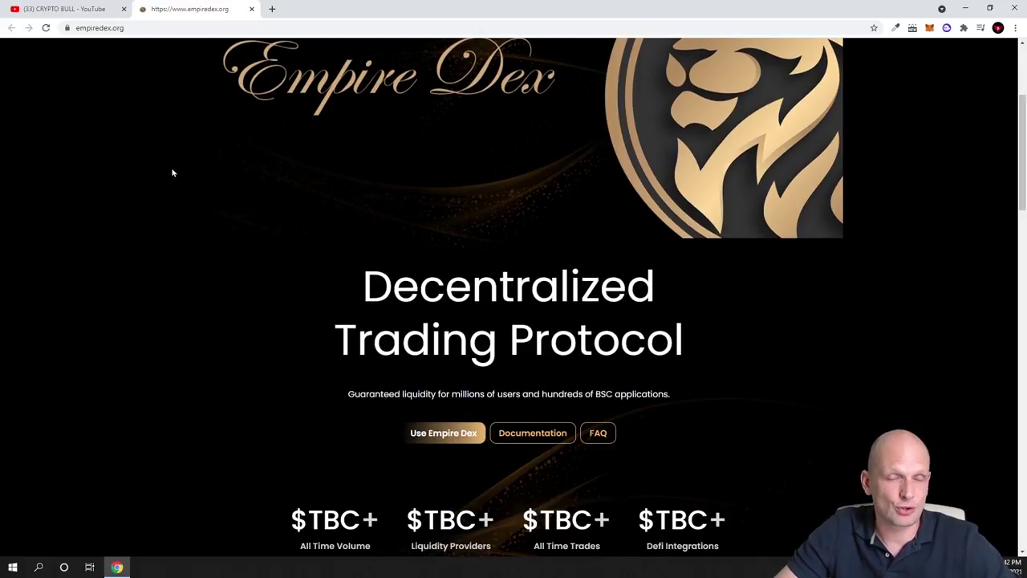
{"action": "scroll", "coordinate": [172, 173], "scroll_direction": "up", "scroll_amount": 2}
{"action": "scroll", "coordinate": [171, 173], "scroll_direction": "up", "scroll_amount": 2}
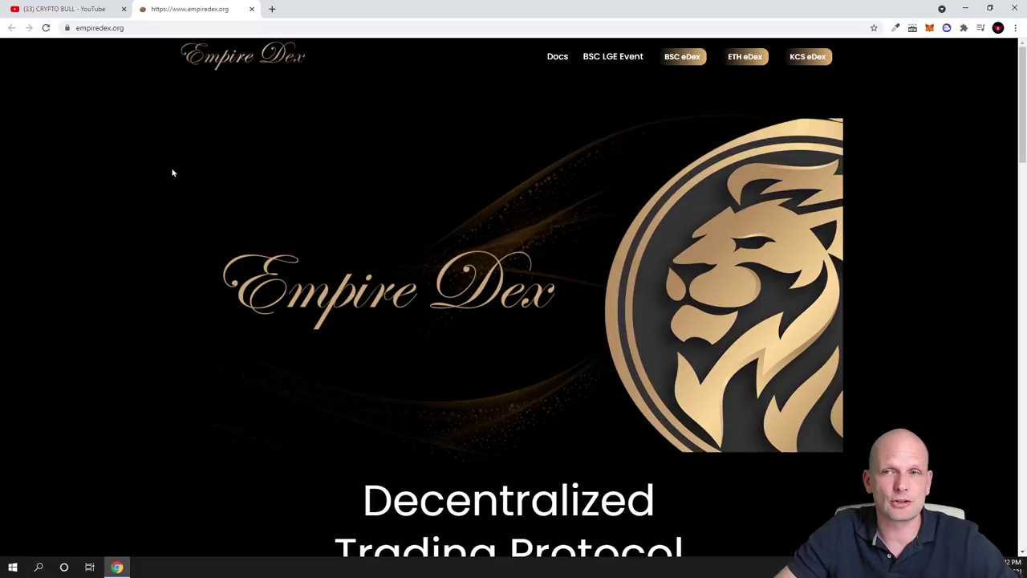
{"action": "scroll", "coordinate": [172, 173], "scroll_direction": "down", "scroll_amount": 1}
{"action": "scroll", "coordinate": [172, 173], "scroll_direction": "down", "scroll_amount": 2}
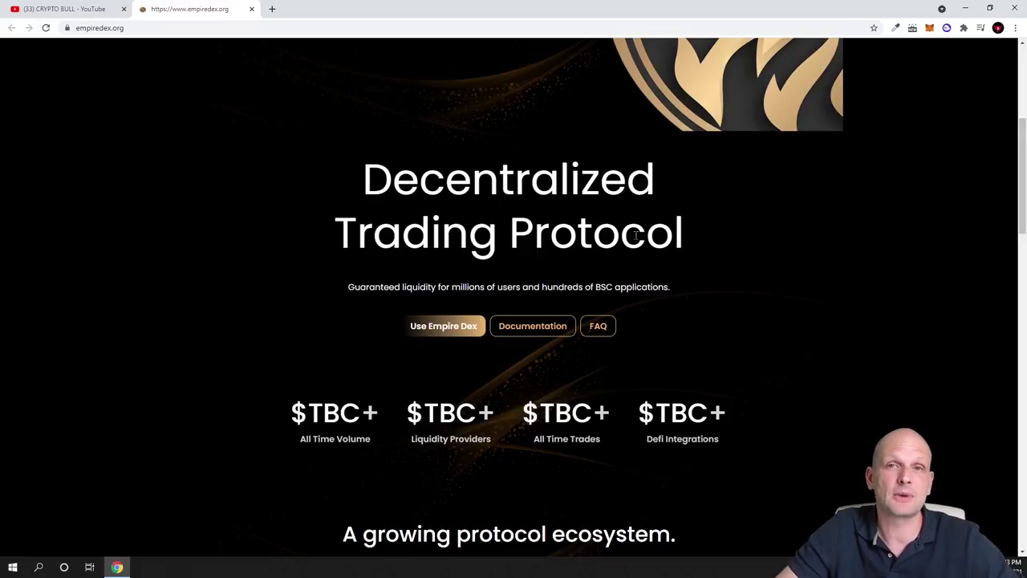
{"action": "scroll", "coordinate": [636, 235], "scroll_direction": "up", "scroll_amount": 2}
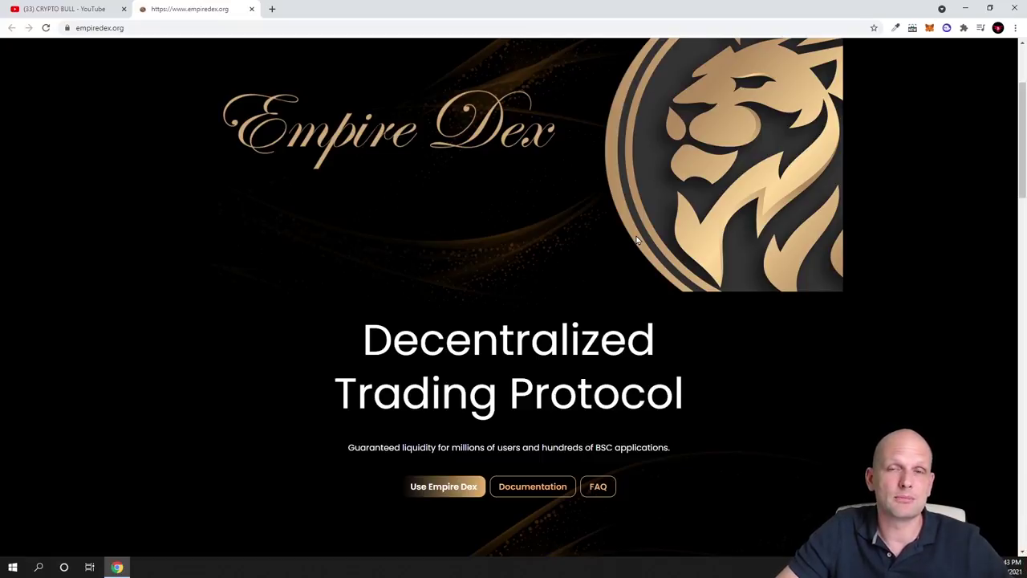
{"action": "scroll", "coordinate": [269, 233], "scroll_direction": "down", "scroll_amount": 1}
{"action": "scroll", "coordinate": [273, 229], "scroll_direction": "up", "scroll_amount": 2}
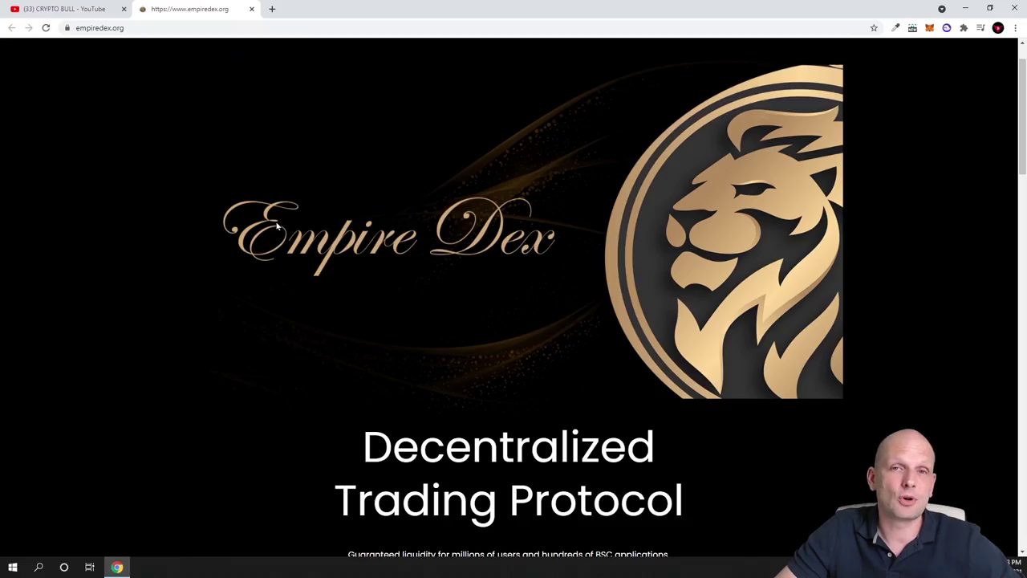
{"action": "scroll", "coordinate": [277, 227], "scroll_direction": "down", "scroll_amount": 1}
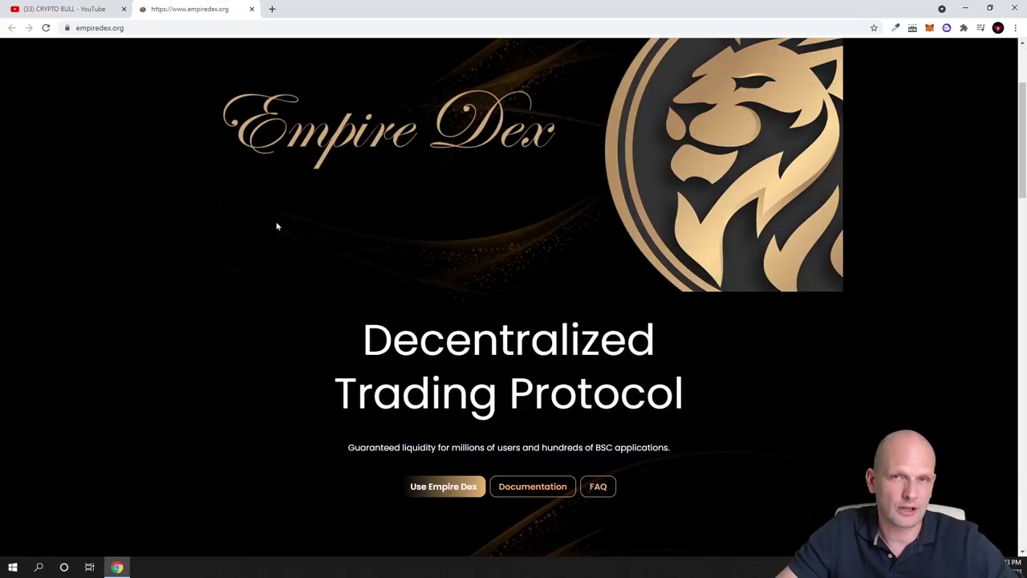
{"action": "scroll", "coordinate": [277, 227], "scroll_direction": "down", "scroll_amount": 2}
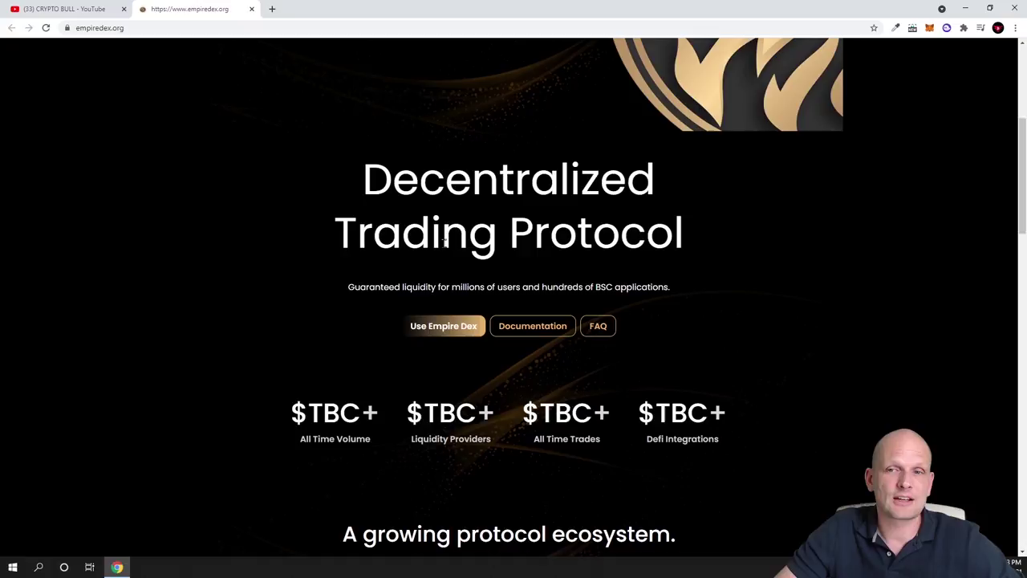
{"action": "scroll", "coordinate": [692, 257], "scroll_direction": "down", "scroll_amount": 2}
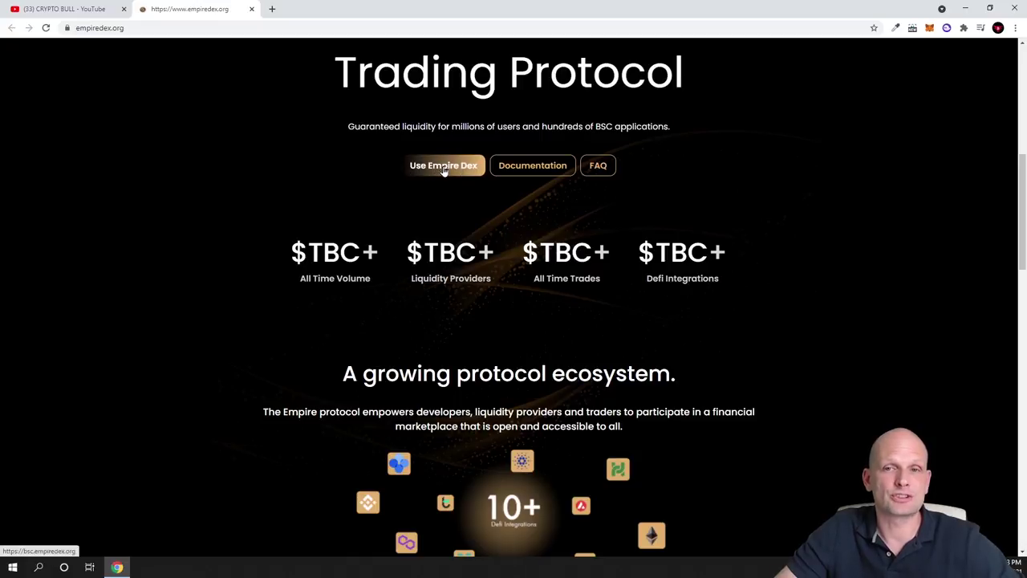
- Launch the Empire Dex app, close the duplicate tab, and check the LGE page's wallet options
{"action": "double_click", "coordinate": [444, 171]}
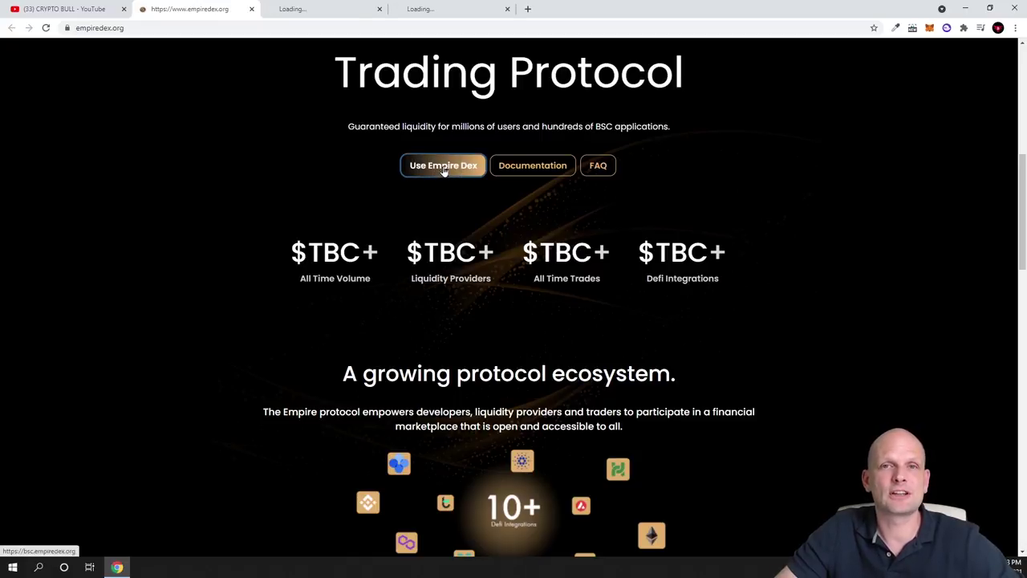
{"action": "left_click", "coordinate": [380, 9]}
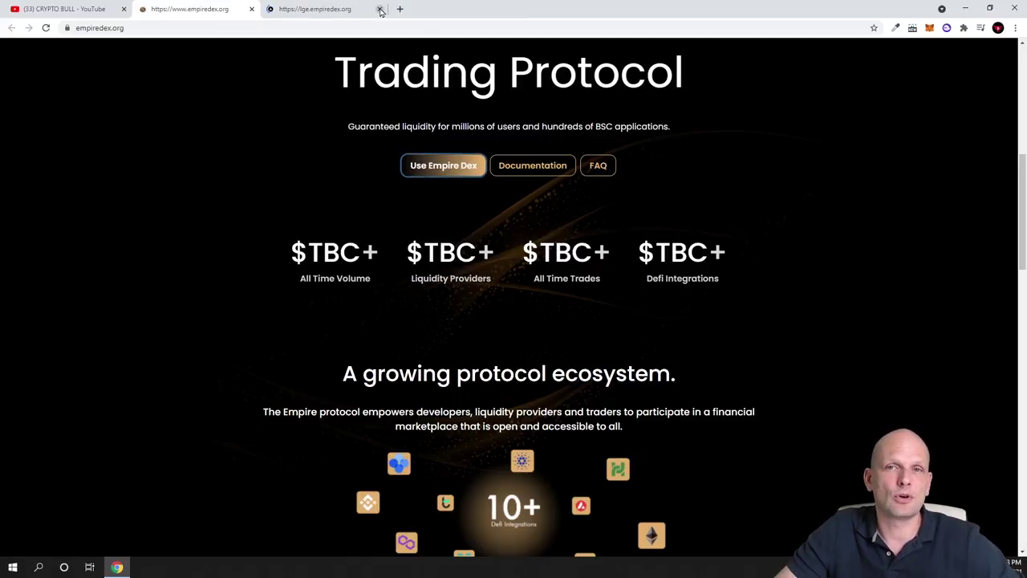
{"action": "left_click", "coordinate": [321, 10]}
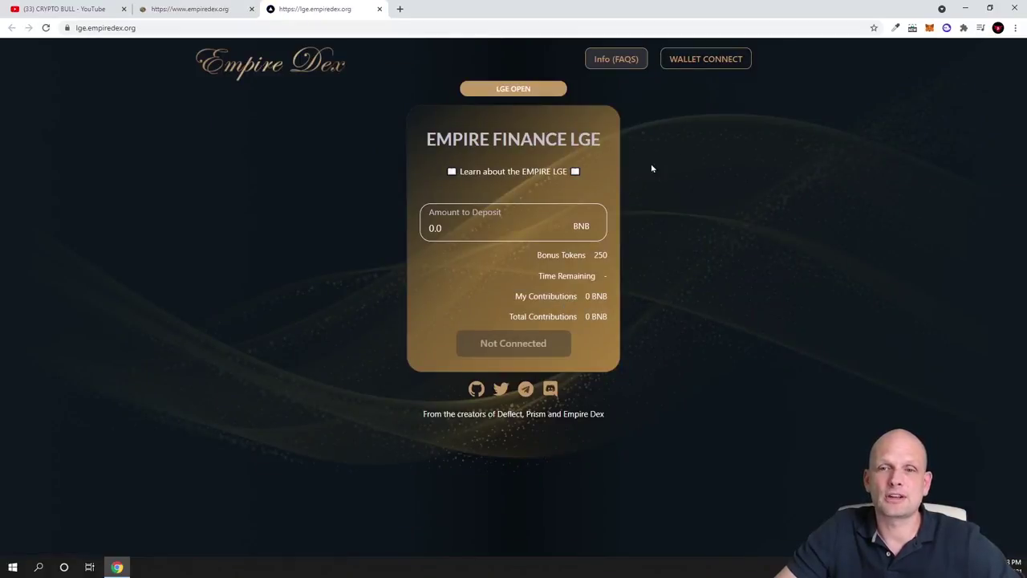
{"action": "left_click", "coordinate": [721, 62]}
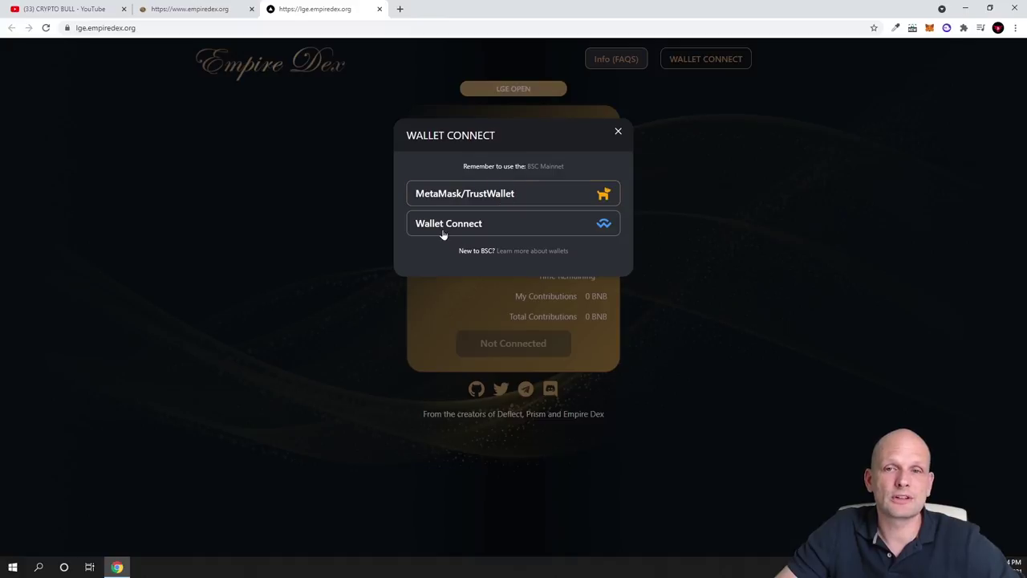
{"action": "left_click", "coordinate": [758, 175]}
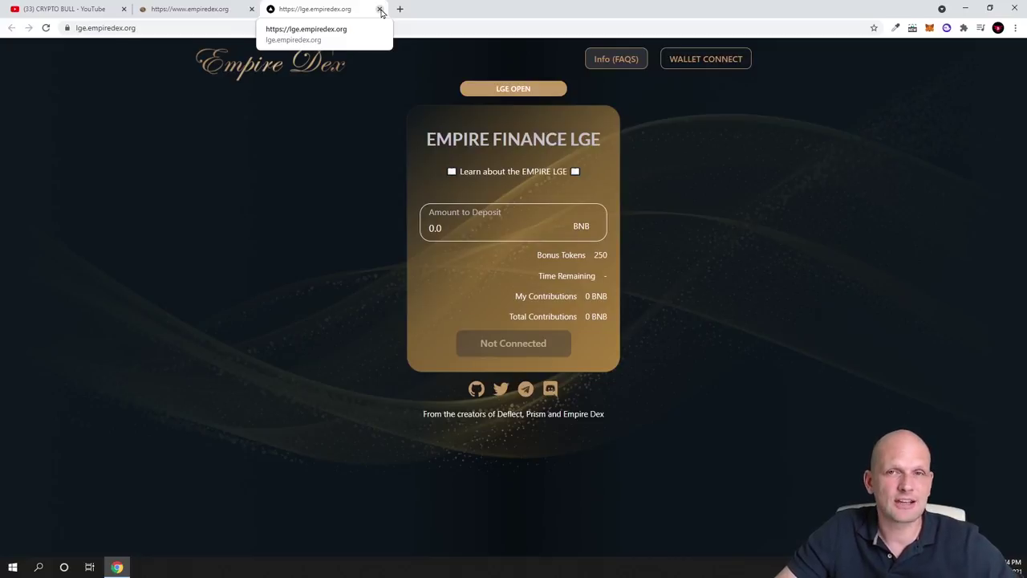
- Close the LGE tab and scroll the homepage down to 'A growing protocol ecosystem'
{"action": "left_click", "coordinate": [380, 10]}
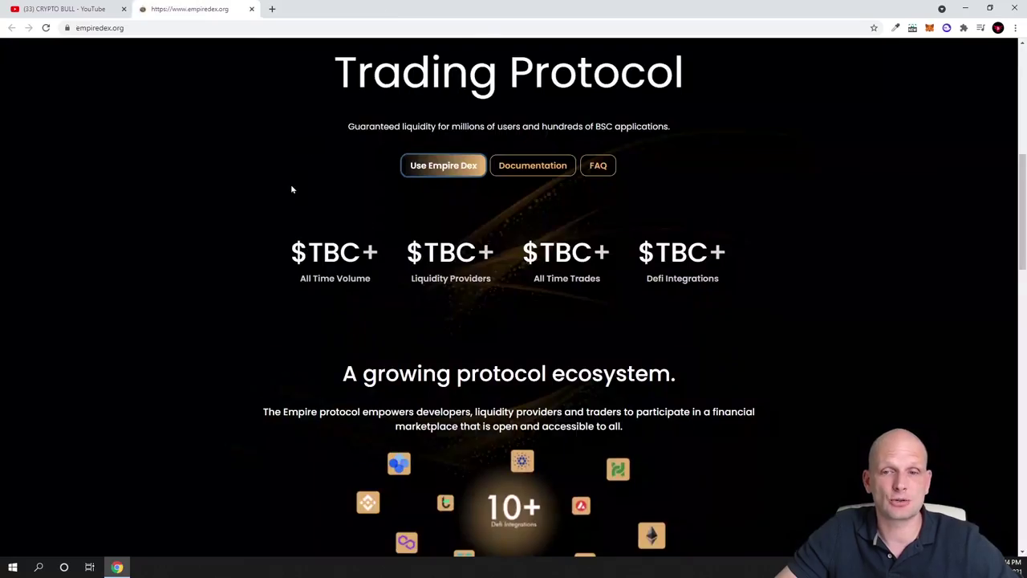
{"action": "scroll", "coordinate": [290, 184], "scroll_direction": "down", "scroll_amount": 1}
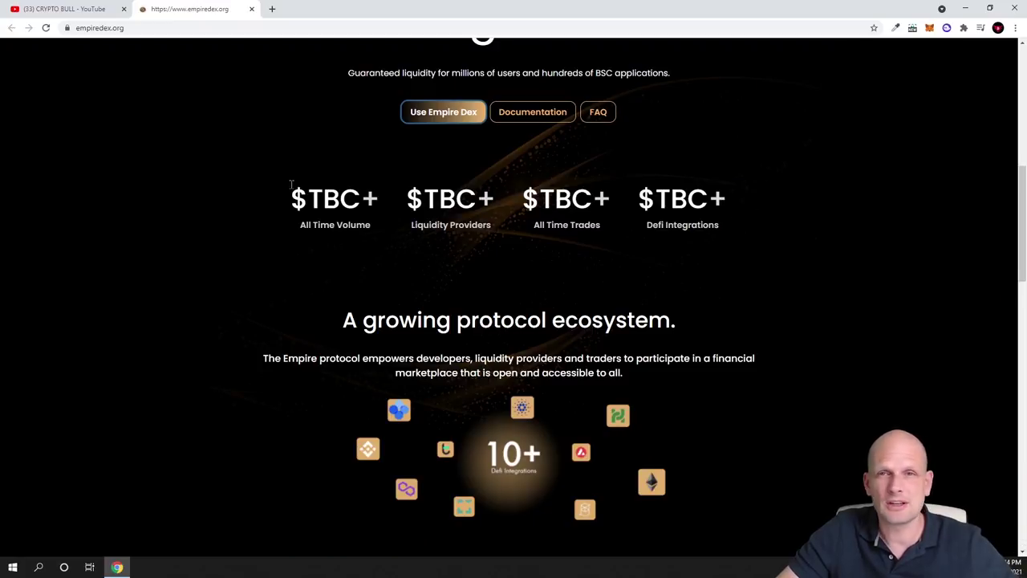
{"action": "scroll", "coordinate": [291, 184], "scroll_direction": "down", "scroll_amount": 2}
{"action": "scroll", "coordinate": [292, 188], "scroll_direction": "down", "scroll_amount": 2}
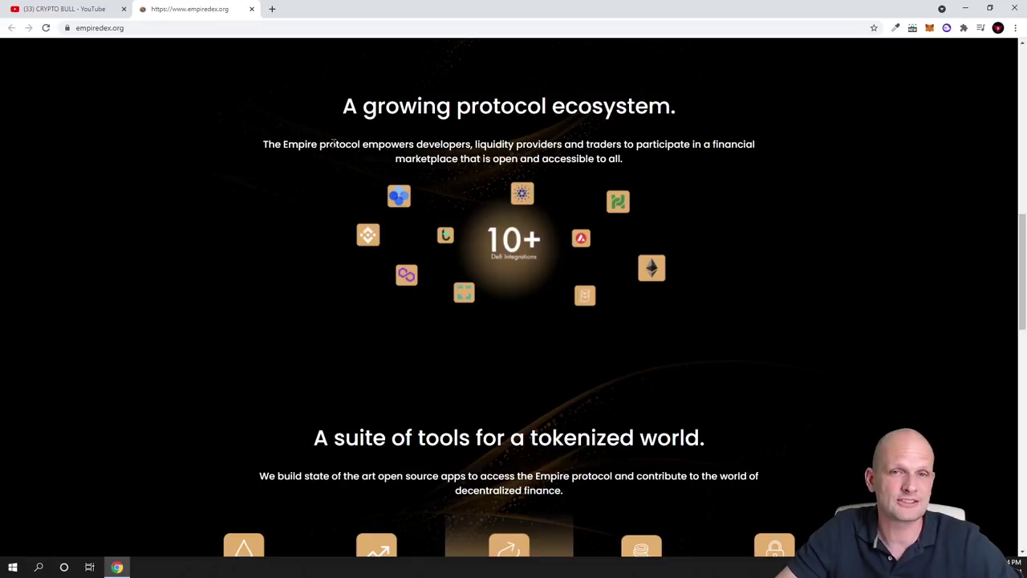
- Highlight the suite-of-tools heading and scroll past the app lineup to 'Superpowers for DEFI developers'
{"action": "scroll", "coordinate": [590, 172], "scroll_direction": "down", "scroll_amount": 1}
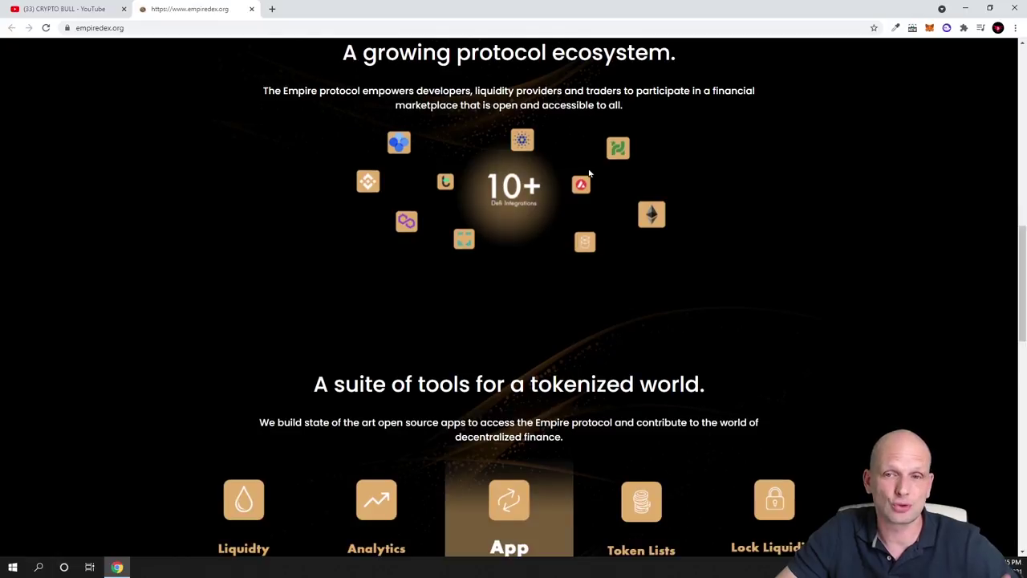
{"action": "scroll", "coordinate": [589, 172], "scroll_direction": "down", "scroll_amount": 3}
{"action": "left_click_drag", "start_coordinate": [329, 224], "coordinate": [700, 225]}
{"action": "scroll", "coordinate": [256, 308], "scroll_direction": "down", "scroll_amount": 2}
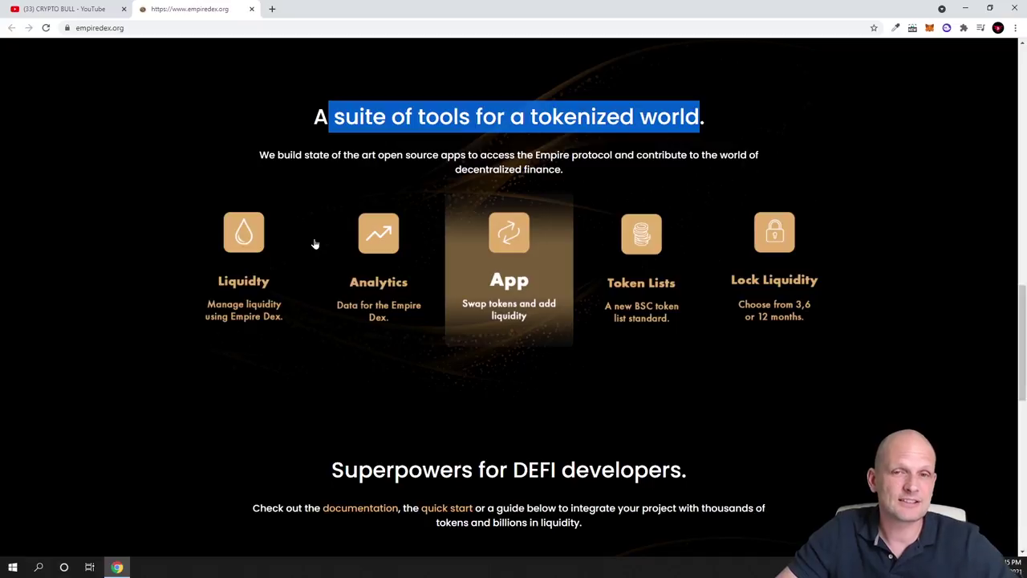
{"action": "left_click", "coordinate": [193, 137]}
{"action": "scroll", "coordinate": [191, 177], "scroll_direction": "down", "scroll_amount": 1}
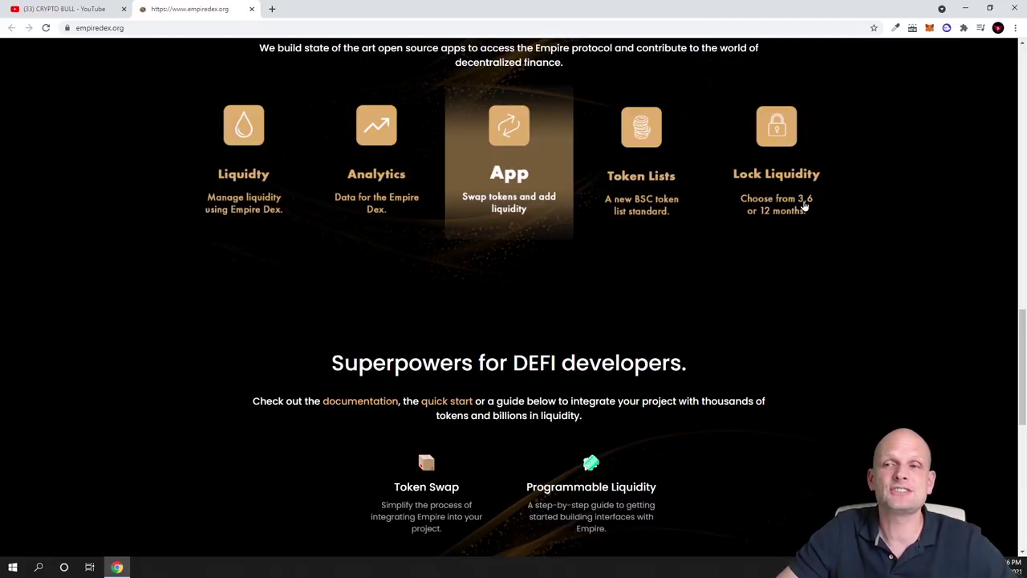
{"action": "scroll", "coordinate": [733, 241], "scroll_direction": "down", "scroll_amount": 3}
{"action": "left_click_drag", "start_coordinate": [574, 145], "coordinate": [674, 144]}
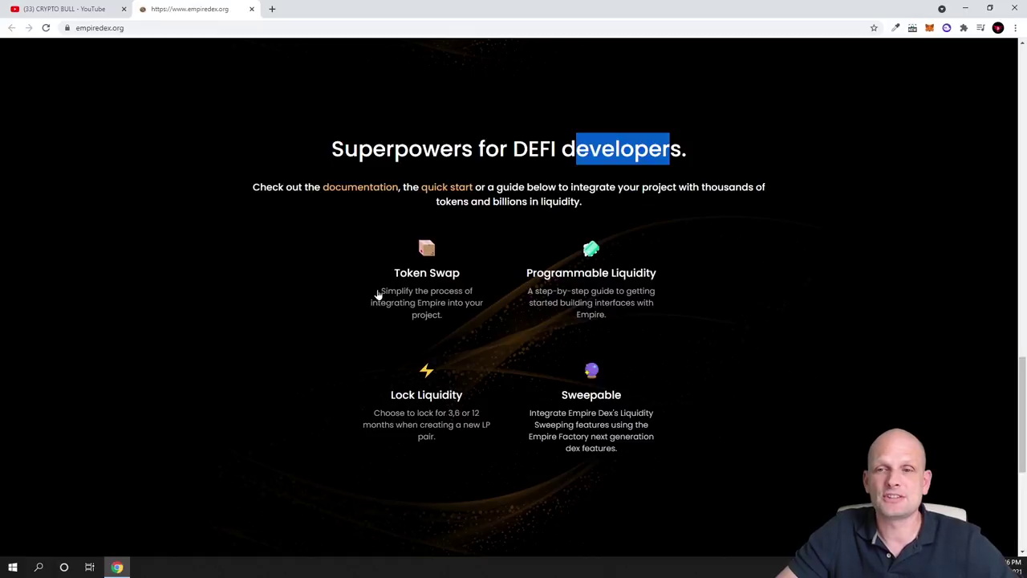
{"action": "scroll", "coordinate": [378, 293], "scroll_direction": "down", "scroll_amount": 1}
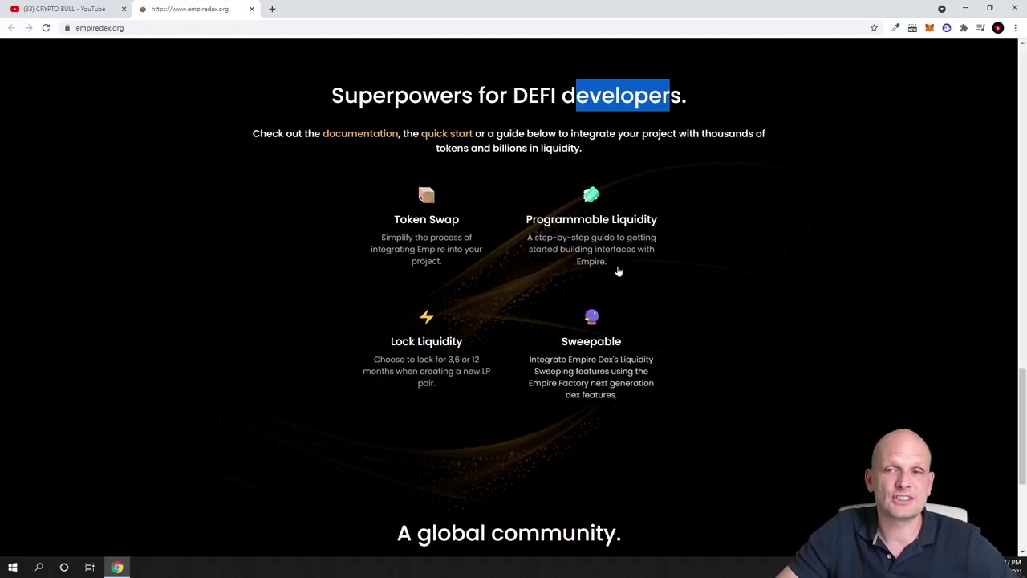
{"action": "left_click", "coordinate": [552, 270]}
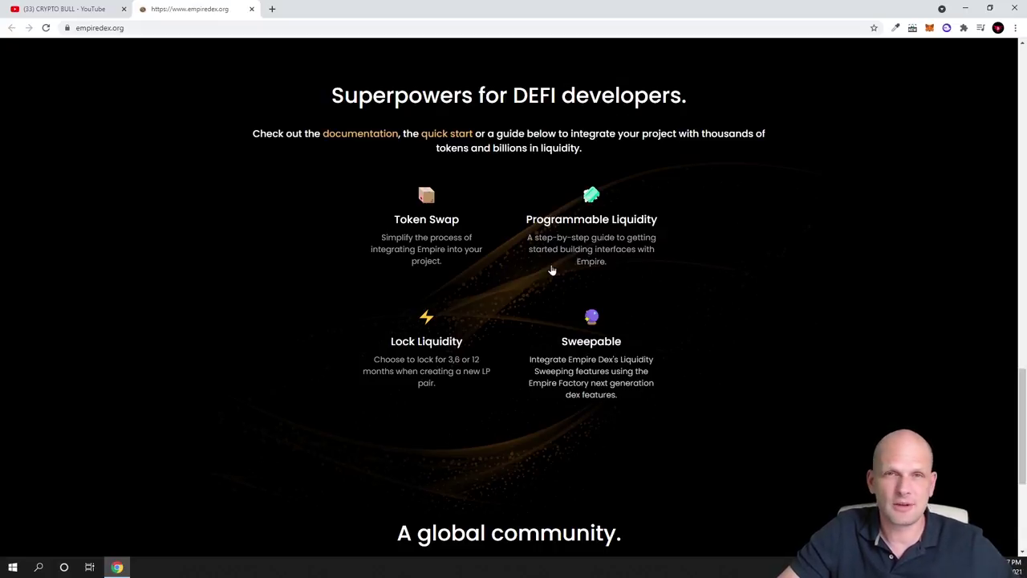
{"action": "scroll", "coordinate": [552, 271], "scroll_direction": "down", "scroll_amount": 2}
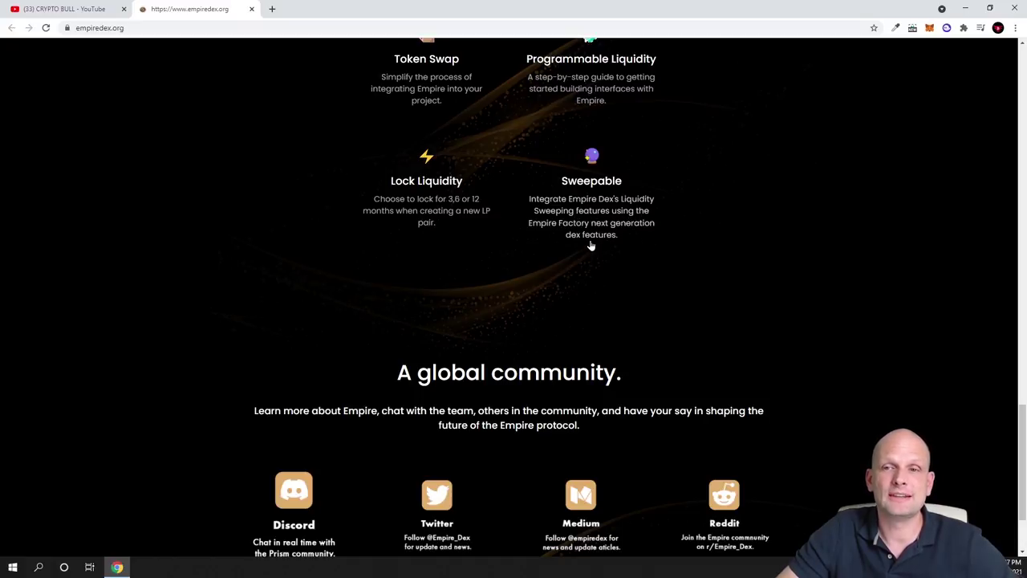
{"action": "scroll", "coordinate": [584, 260], "scroll_direction": "down", "scroll_amount": 2}
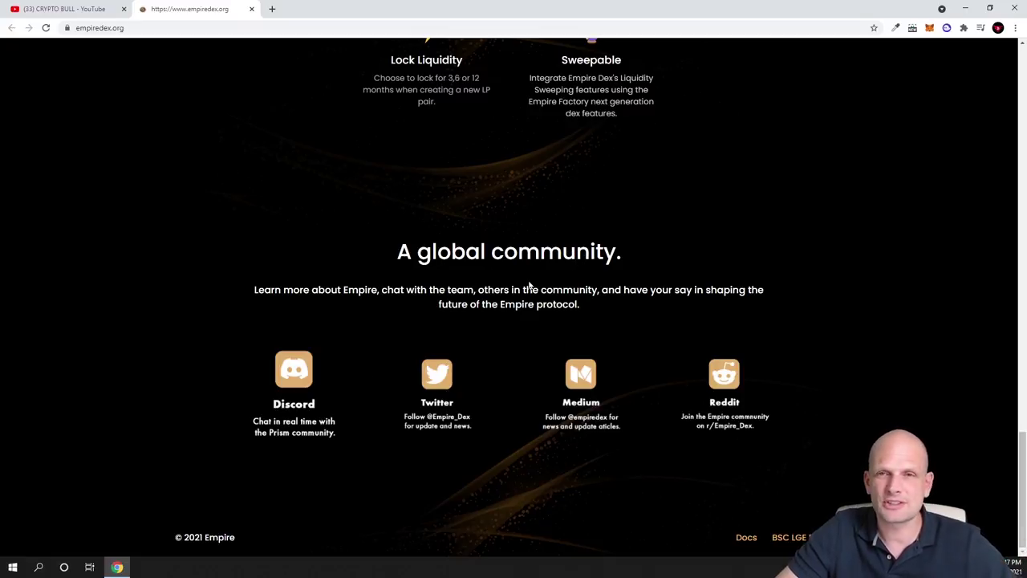
{"action": "scroll", "coordinate": [501, 291], "scroll_direction": "up", "scroll_amount": 1}
{"action": "scroll", "coordinate": [582, 449], "scroll_direction": "up", "scroll_amount": 4}
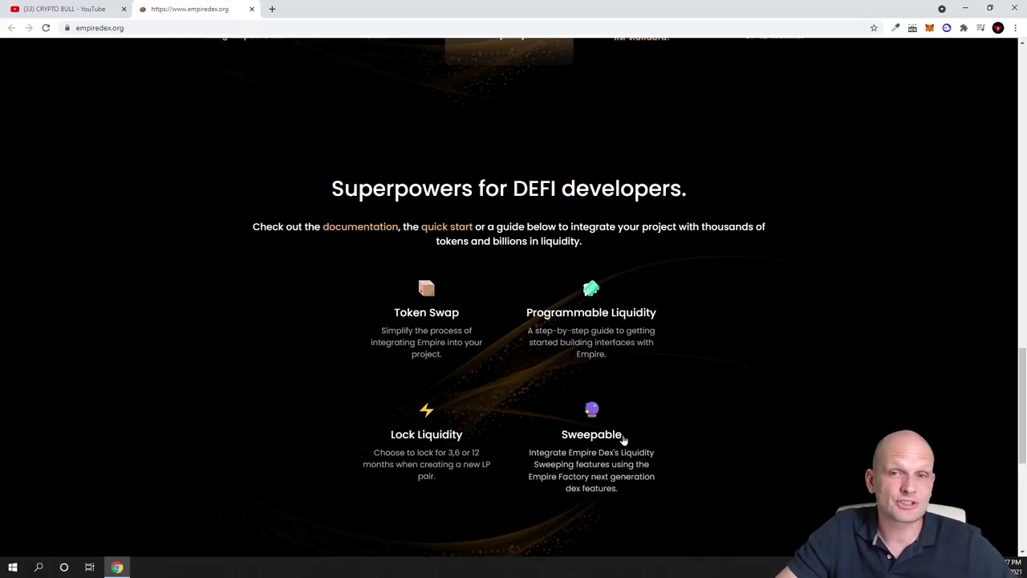
- Open the Empire DEX documentation in a new tab, briefly visiting PRISM Network
{"action": "left_click", "coordinate": [366, 229]}
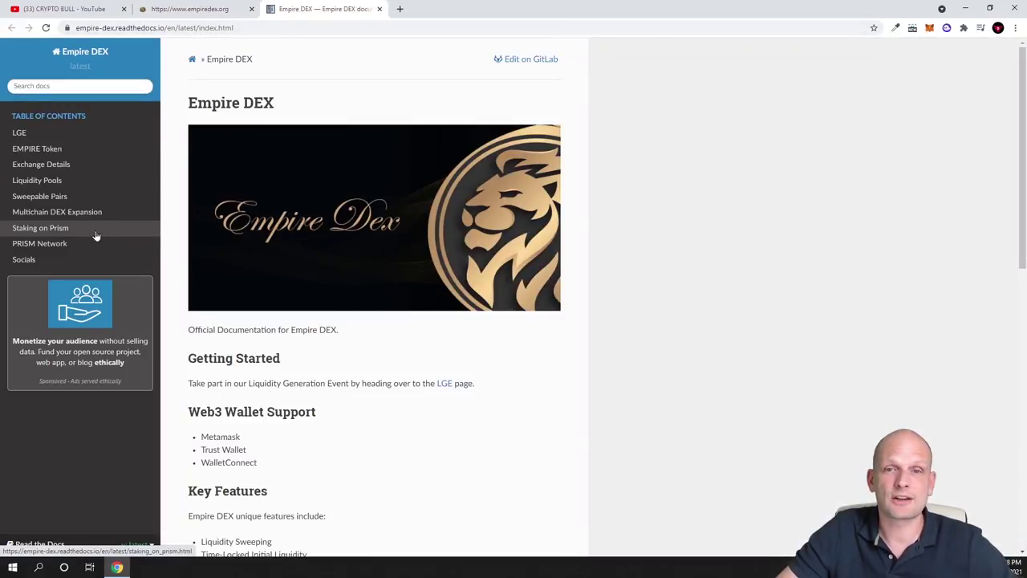
{"action": "left_click_drag", "start_coordinate": [189, 102], "coordinate": [269, 119]}
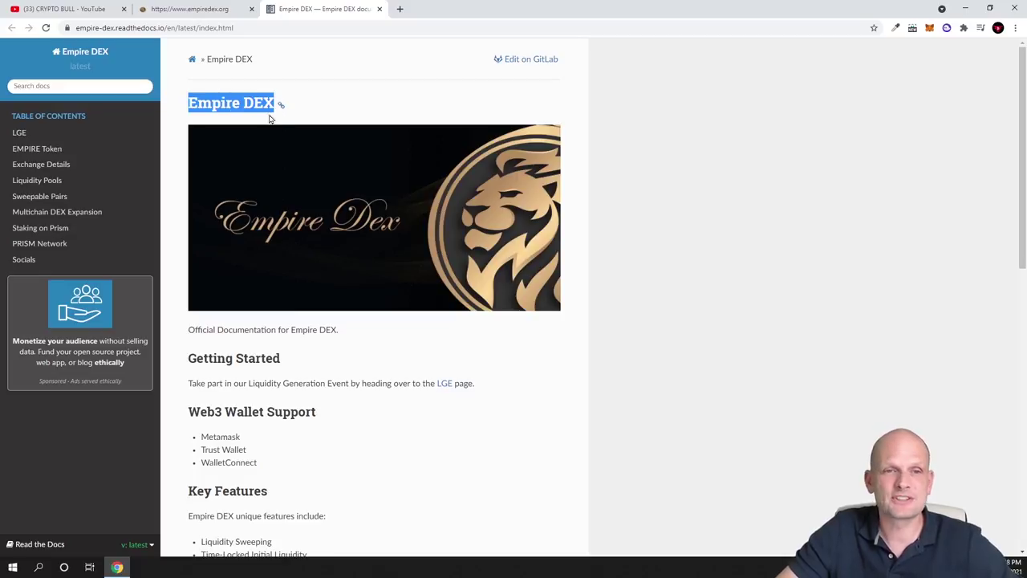
{"action": "left_click", "coordinate": [18, 247]}
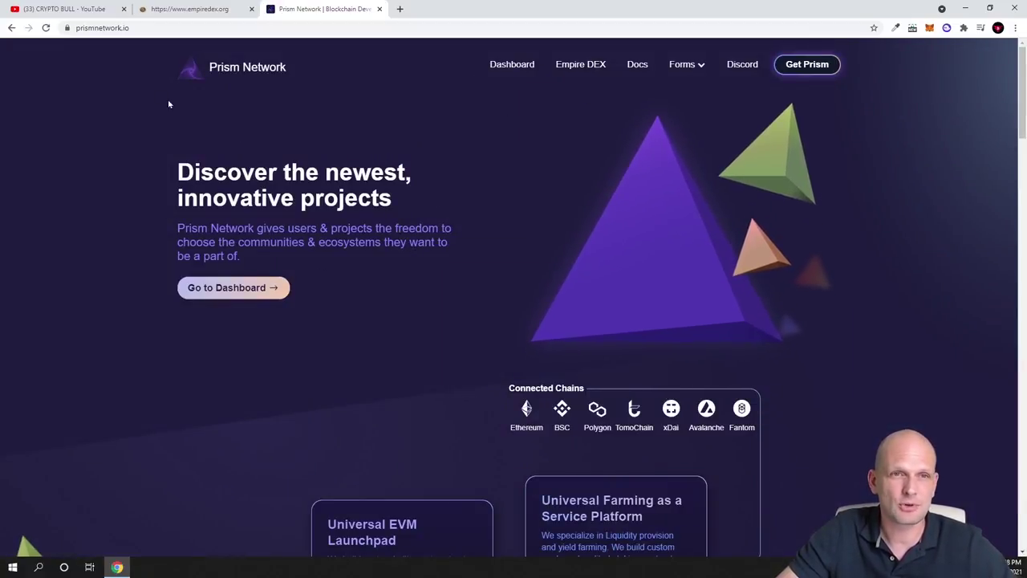
{"action": "left_click", "coordinate": [11, 27]}
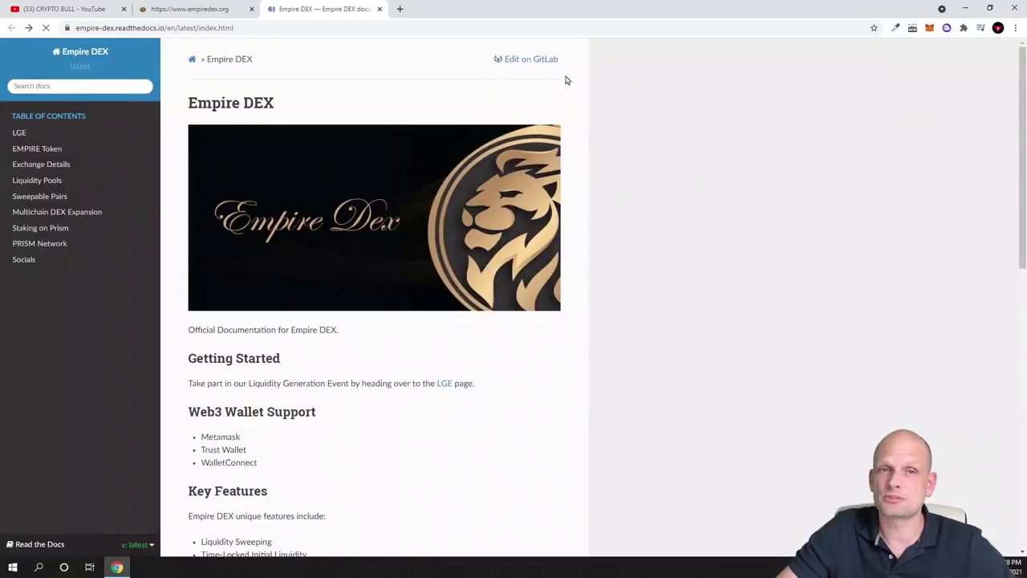
- Read the Staking on Prism docs page, highlighting its title, then go to Sweepable Pairs
{"action": "left_click", "coordinate": [34, 228]}
{"action": "left_click_drag", "start_coordinate": [194, 102], "coordinate": [348, 112]}
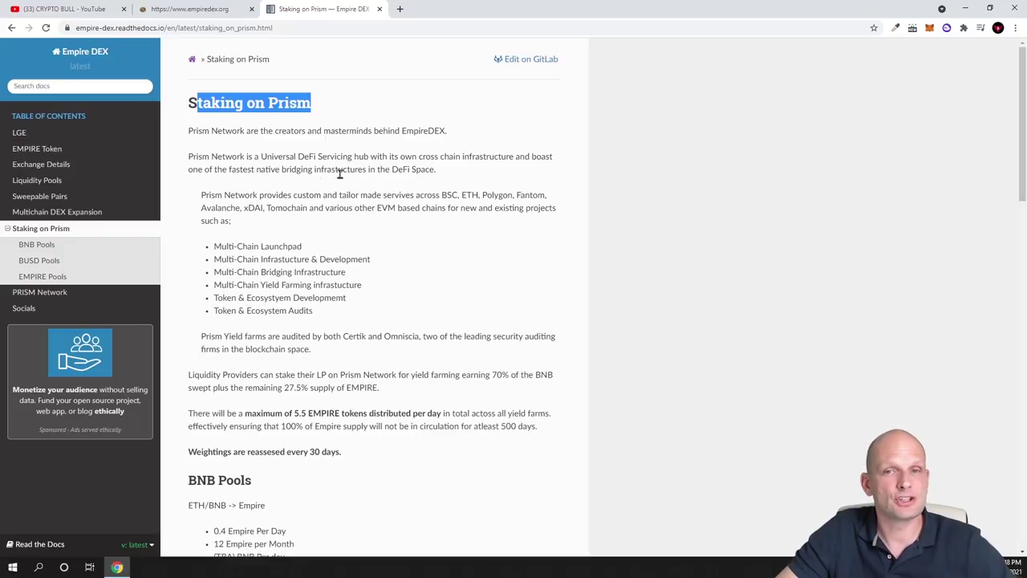
{"action": "left_click", "coordinate": [19, 198]}
- Highlight the Sweepable Pairs title and scroll down to the quick example and sweep splits
{"action": "left_click_drag", "start_coordinate": [189, 104], "coordinate": [305, 105]}
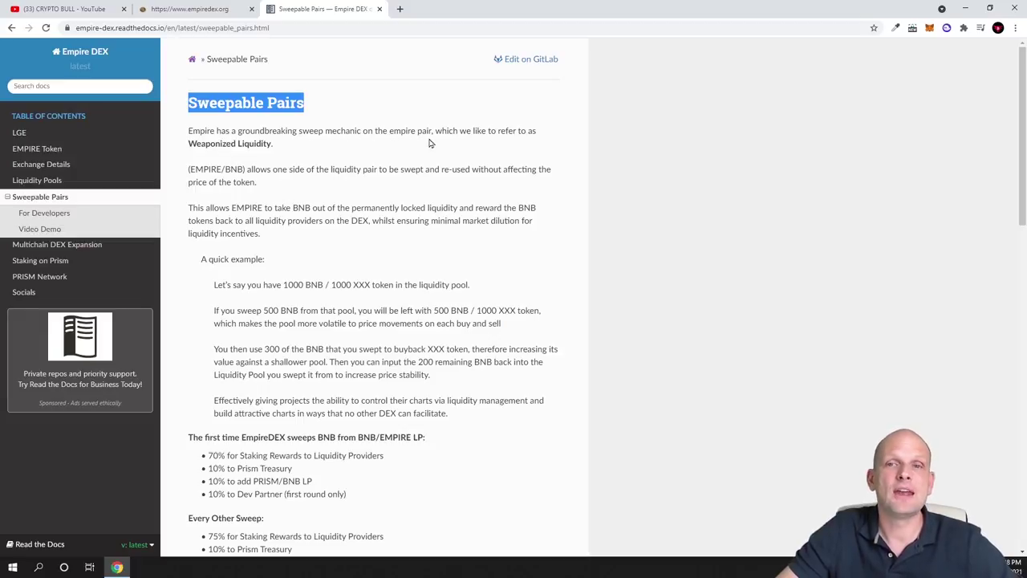
{"action": "scroll", "coordinate": [239, 156], "scroll_direction": "down", "scroll_amount": 2}
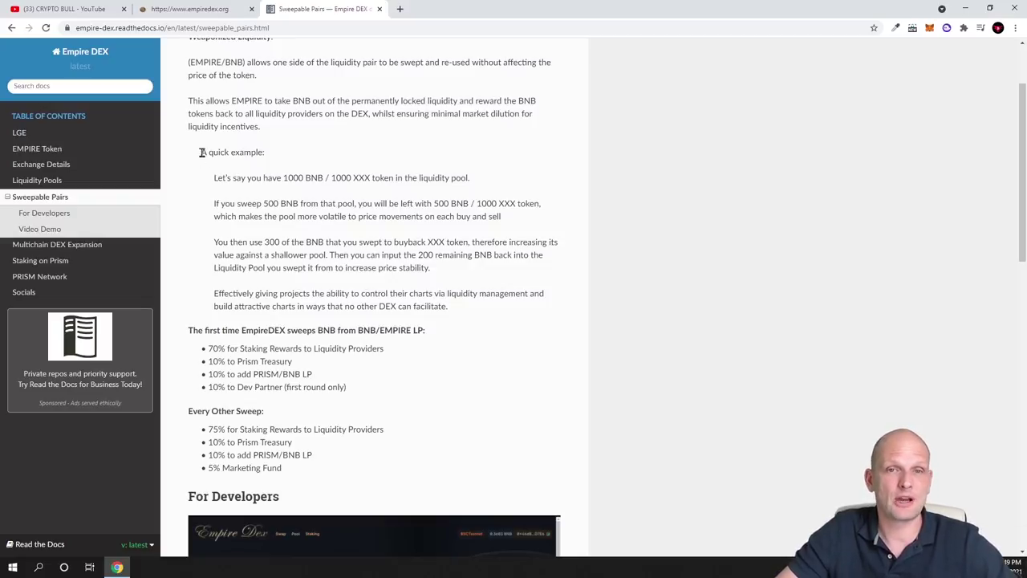
- Highlight the example's 1000 BNB pool, 500 BNB swept, 1000 XXX remaining and buyback sentence
{"action": "left_click_drag", "start_coordinate": [202, 152], "coordinate": [271, 154]}
{"action": "left_click_drag", "start_coordinate": [220, 178], "coordinate": [354, 178]}
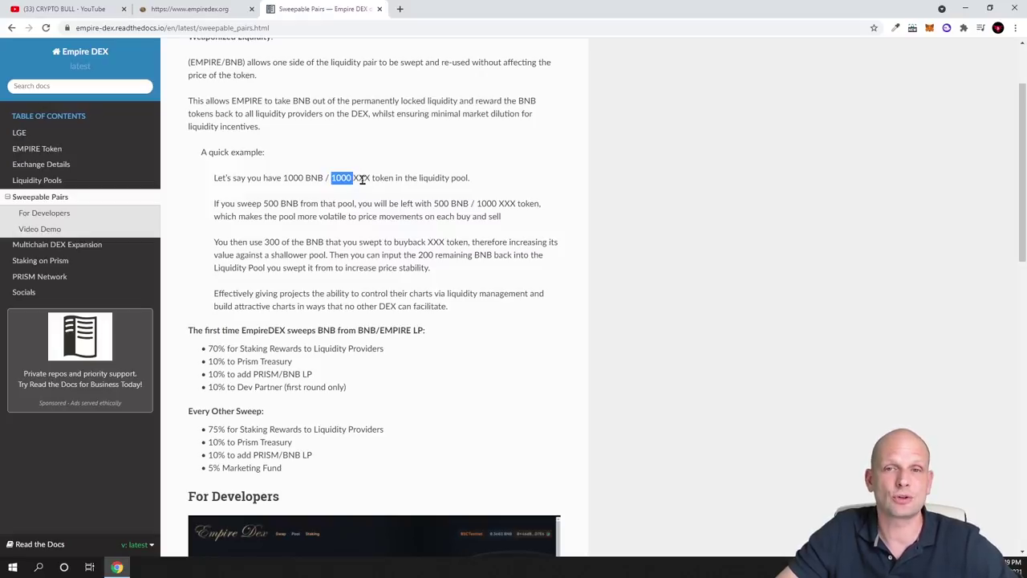
{"action": "left_click_drag", "start_coordinate": [264, 203], "coordinate": [287, 202]}
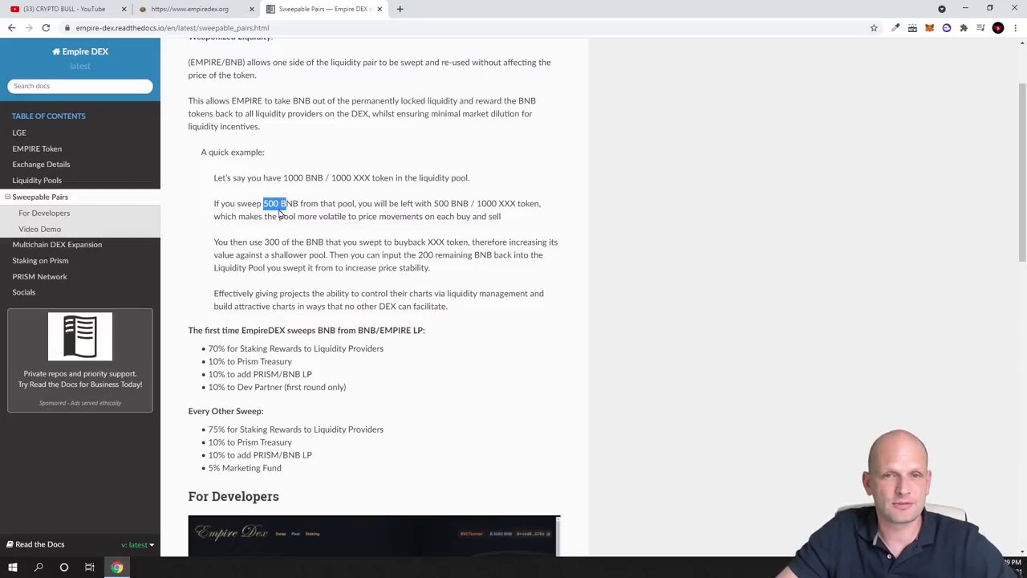
{"action": "left_click_drag", "start_coordinate": [264, 203], "coordinate": [299, 204]}
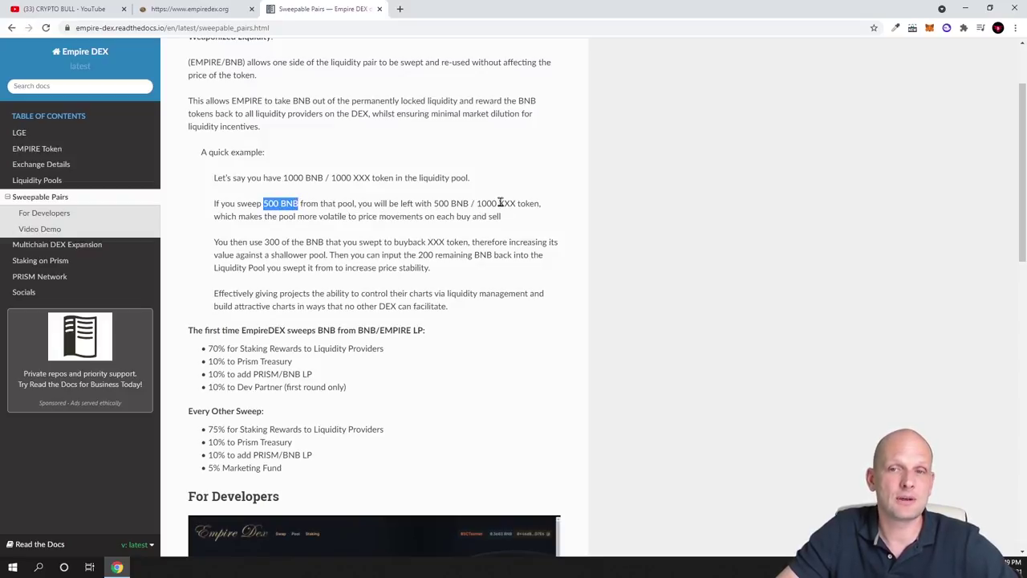
{"action": "left_click_drag", "start_coordinate": [478, 203], "coordinate": [529, 204]}
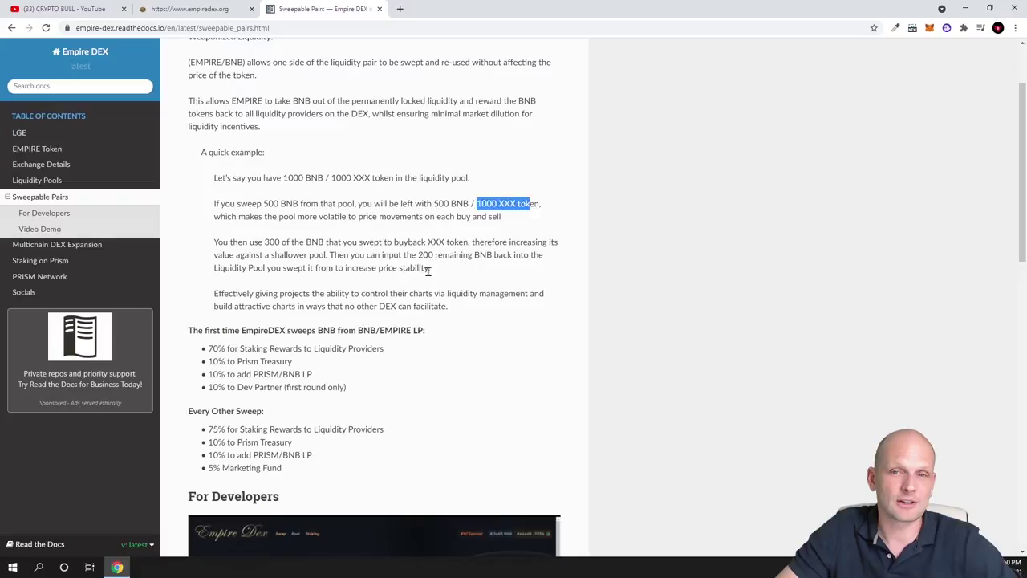
{"action": "mouse_move", "coordinate": [430, 270]}
{"action": "left_mouse_down"}
{"action": "mouse_move", "coordinate": [273, 267]}
{"action": "mouse_move", "coordinate": [213, 254]}
{"action": "left_mouse_up"}
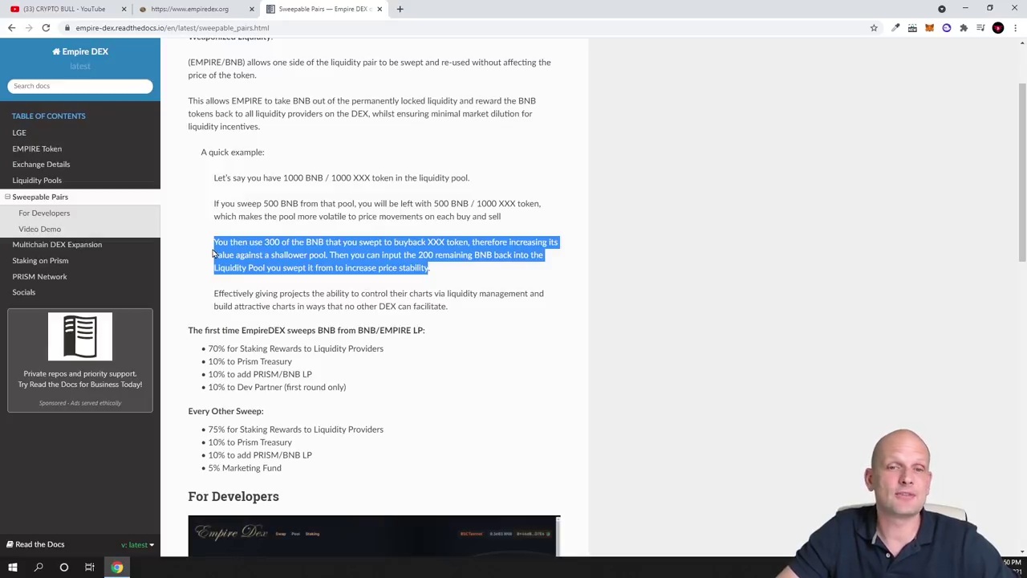
- Scroll to the page bottom, go back to the docs home, and return to the empiredex.org tab
{"action": "scroll", "coordinate": [192, 329], "scroll_direction": "down", "scroll_amount": 3}
{"action": "scroll", "coordinate": [192, 330], "scroll_direction": "down", "scroll_amount": 3}
{"action": "scroll", "coordinate": [193, 329], "scroll_direction": "down", "scroll_amount": 5}
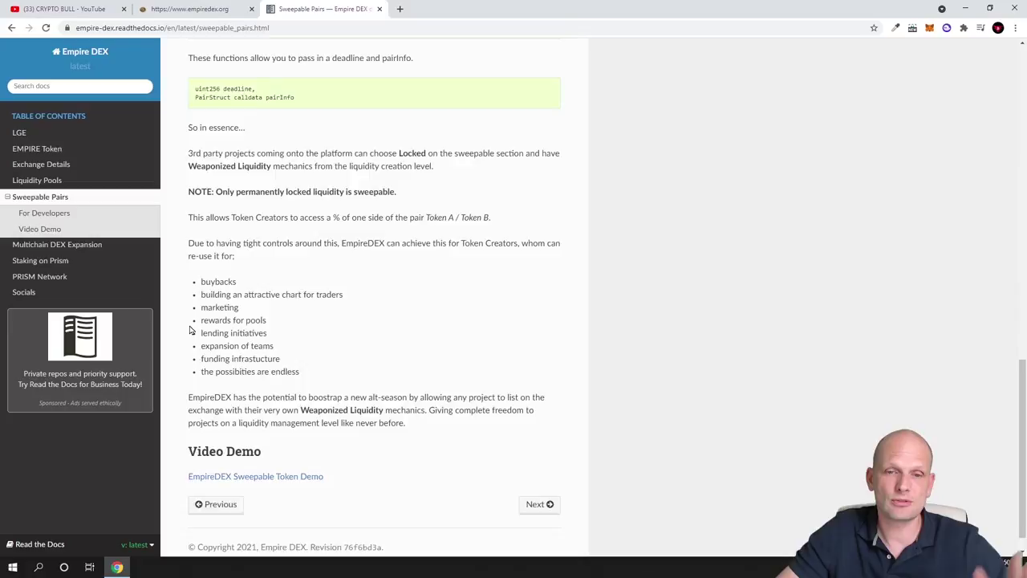
{"action": "scroll", "coordinate": [192, 330], "scroll_direction": "up", "scroll_amount": 5}
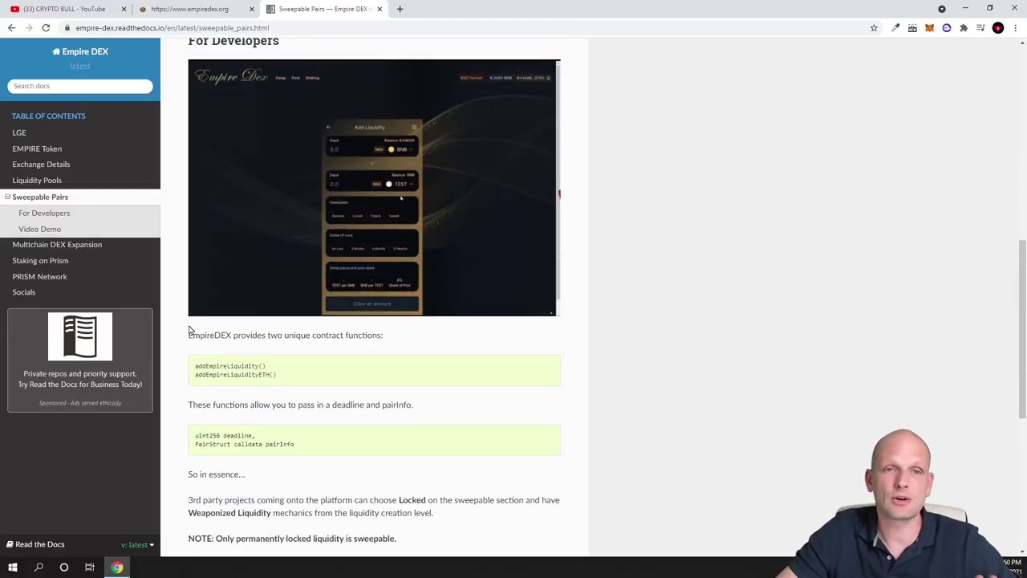
{"action": "left_click", "coordinate": [11, 30]}
{"action": "left_click", "coordinate": [10, 30]}
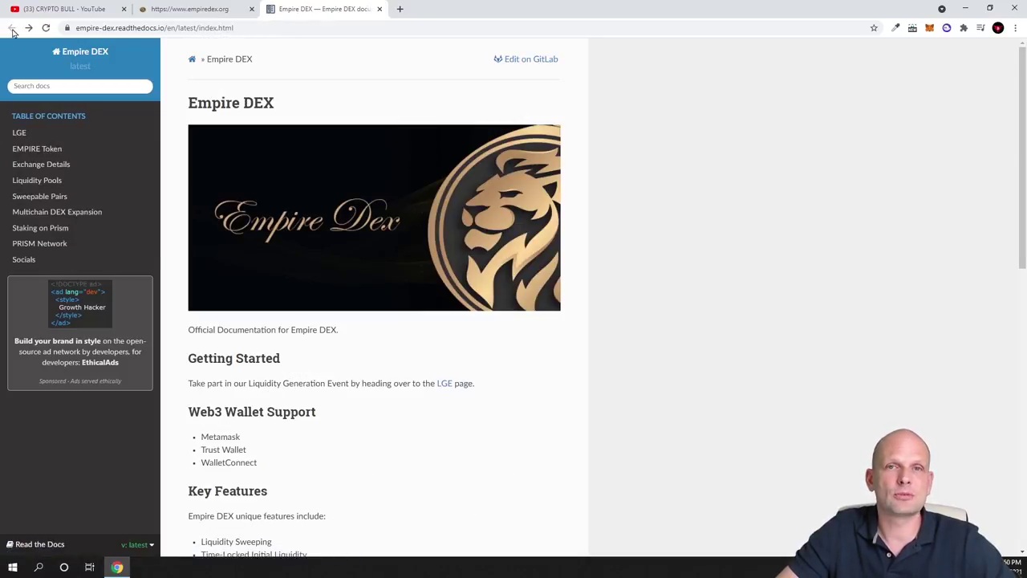
{"action": "left_click", "coordinate": [188, 12]}
- Scroll the homepage and highlight the 'Superpowers for DEFI developers' heading
{"action": "scroll", "coordinate": [304, 226], "scroll_direction": "down", "scroll_amount": 1}
{"action": "scroll", "coordinate": [305, 227], "scroll_direction": "up", "scroll_amount": 2}
{"action": "scroll", "coordinate": [319, 276], "scroll_direction": "up", "scroll_amount": 6}
{"action": "scroll", "coordinate": [319, 276], "scroll_direction": "up", "scroll_amount": 5}
{"action": "scroll", "coordinate": [319, 276], "scroll_direction": "up", "scroll_amount": 4}
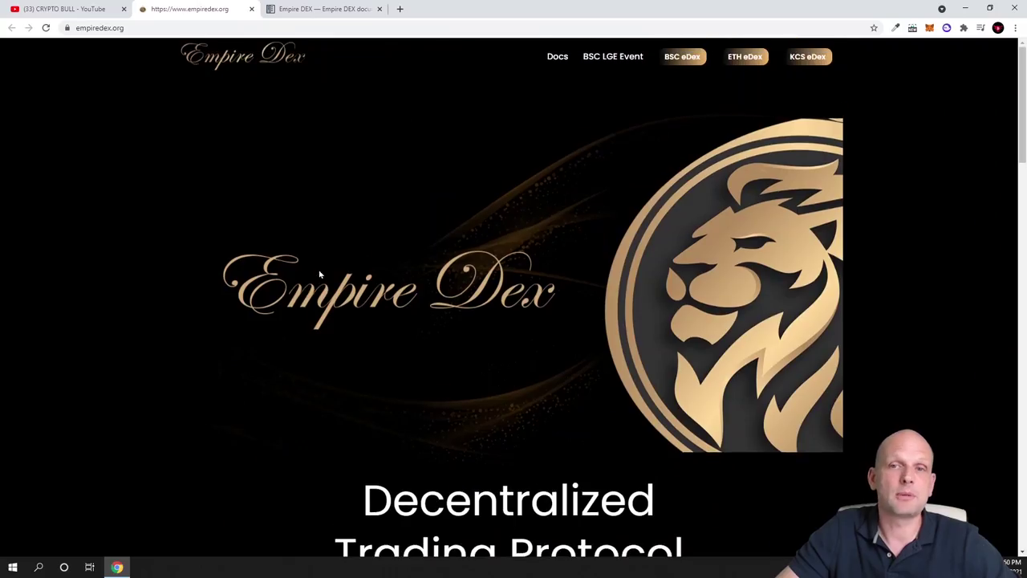
{"action": "scroll", "coordinate": [319, 275], "scroll_direction": "down", "scroll_amount": 4}
{"action": "scroll", "coordinate": [319, 275], "scroll_direction": "down", "scroll_amount": 7}
{"action": "scroll", "coordinate": [319, 274], "scroll_direction": "down", "scroll_amount": 2}
{"action": "scroll", "coordinate": [320, 274], "scroll_direction": "up", "scroll_amount": 1}
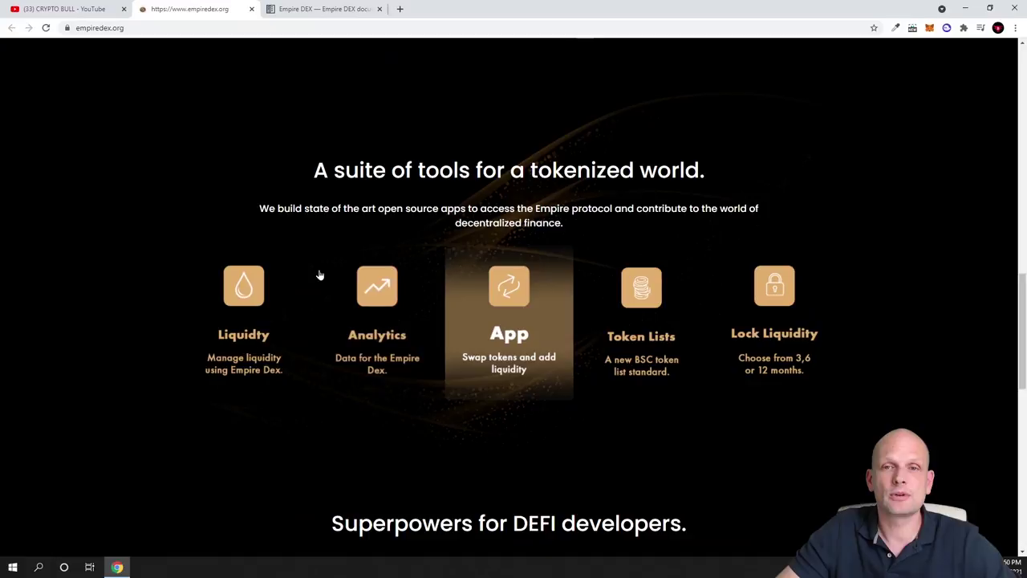
{"action": "scroll", "coordinate": [319, 275], "scroll_direction": "down", "scroll_amount": 5}
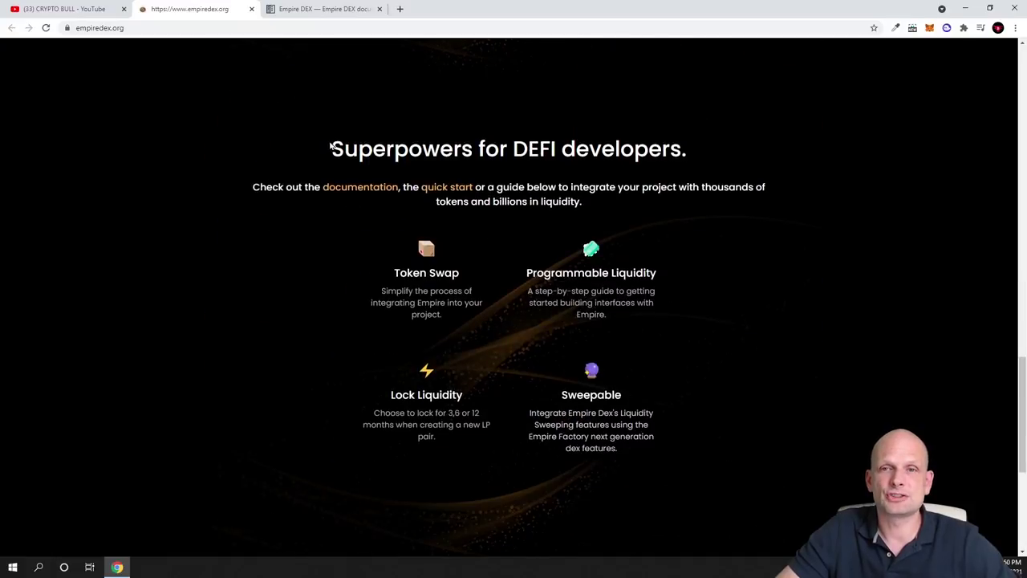
{"action": "left_click_drag", "start_coordinate": [330, 146], "coordinate": [711, 158]}
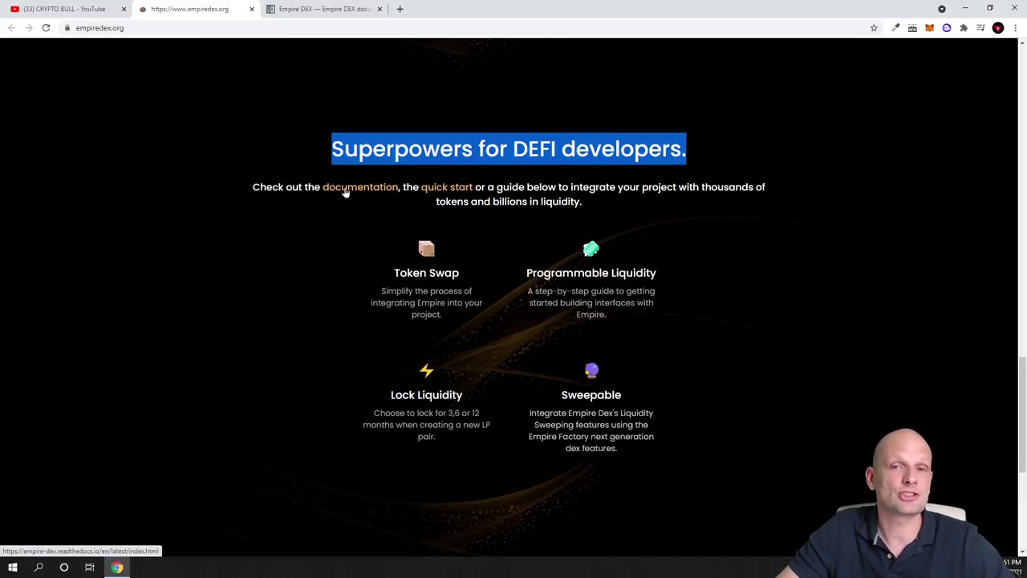
- Scroll back up to the 'Decentralized Trading Protocol' banner at the top
{"action": "scroll", "coordinate": [345, 189], "scroll_direction": "up", "scroll_amount": 4}
{"action": "scroll", "coordinate": [303, 232], "scroll_direction": "up", "scroll_amount": 4}
{"action": "scroll", "coordinate": [302, 232], "scroll_direction": "up", "scroll_amount": 4}
{"action": "scroll", "coordinate": [302, 237], "scroll_direction": "up", "scroll_amount": 1}
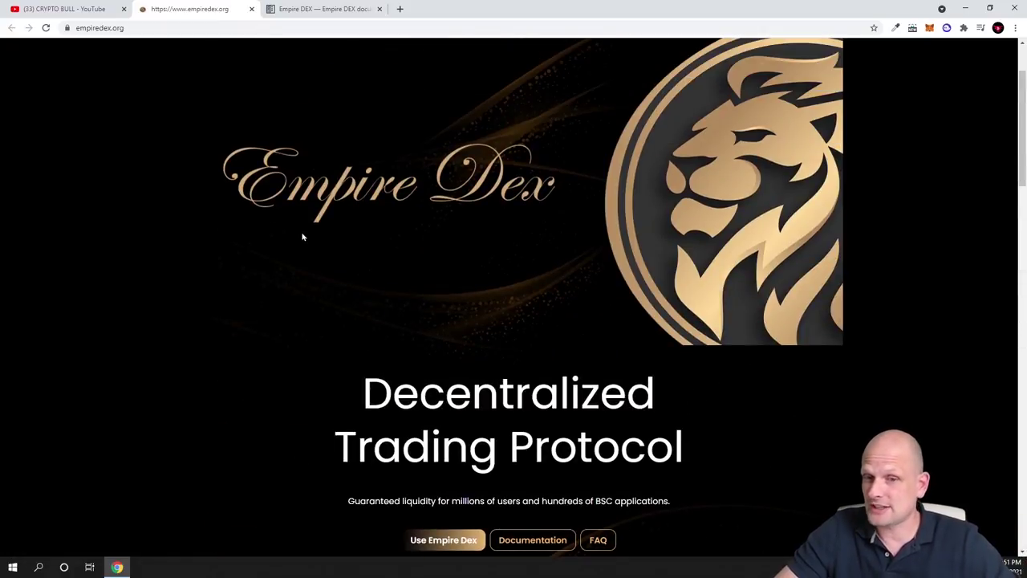